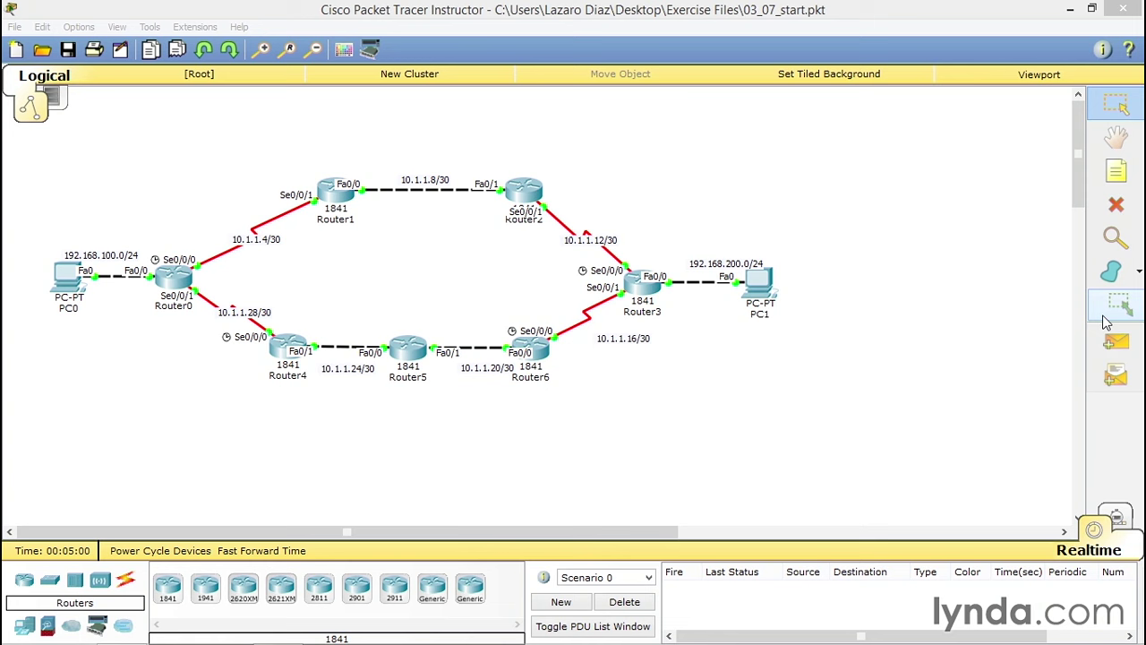
# Step: Enter simulation mode and start a simple ping PDU with PC0 as its source
pyautogui.click(1118, 517)
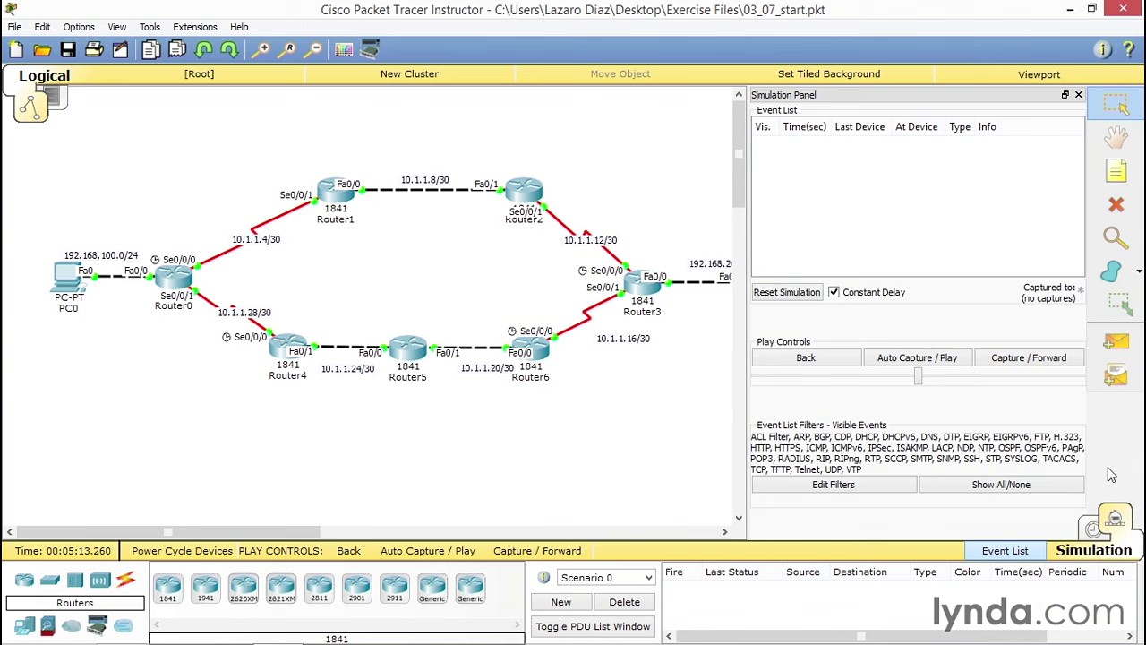
pyautogui.click(1118, 346)
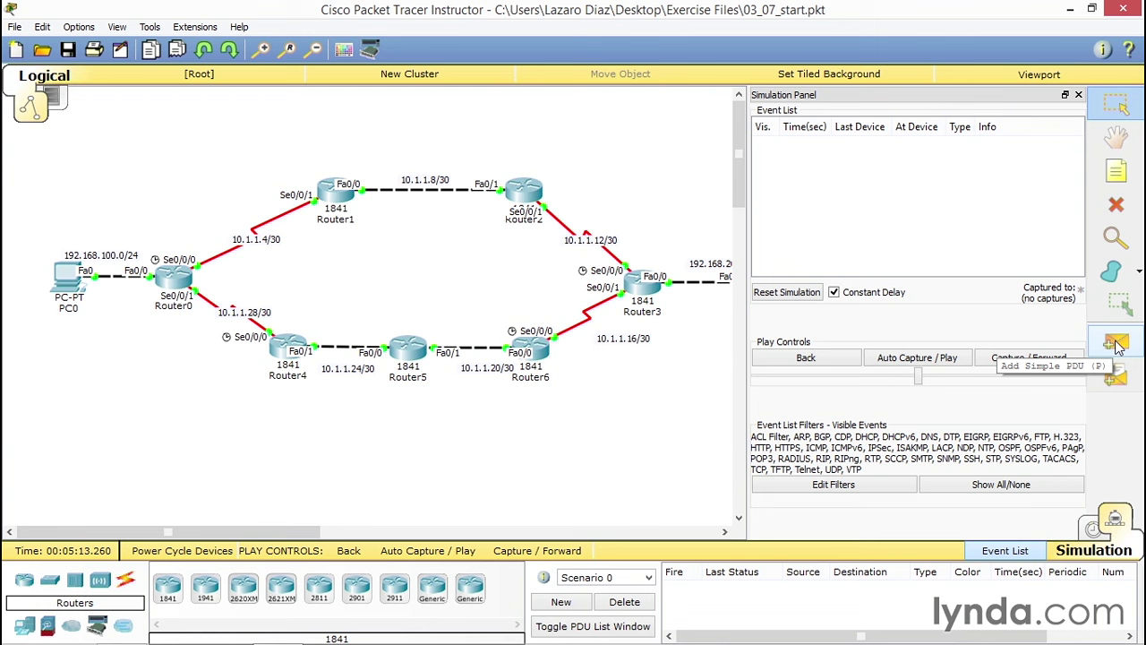
pyautogui.click(1118, 346)
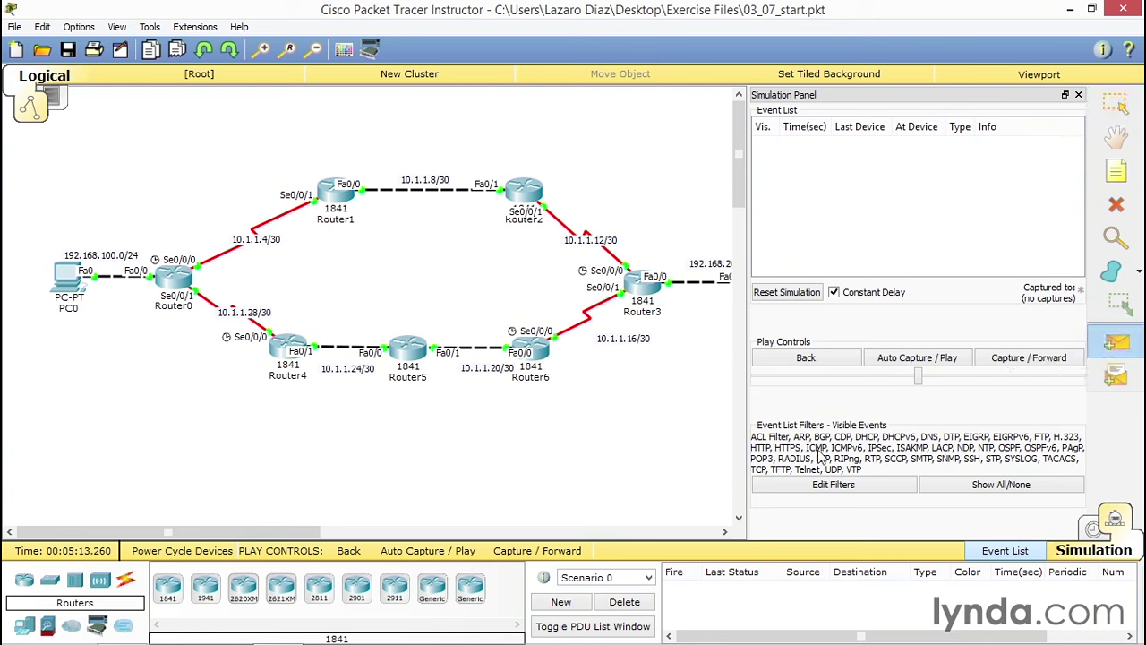
pyautogui.click(61, 276)
pyautogui.moveTo(113, 532); pyautogui.dragTo(174, 532)
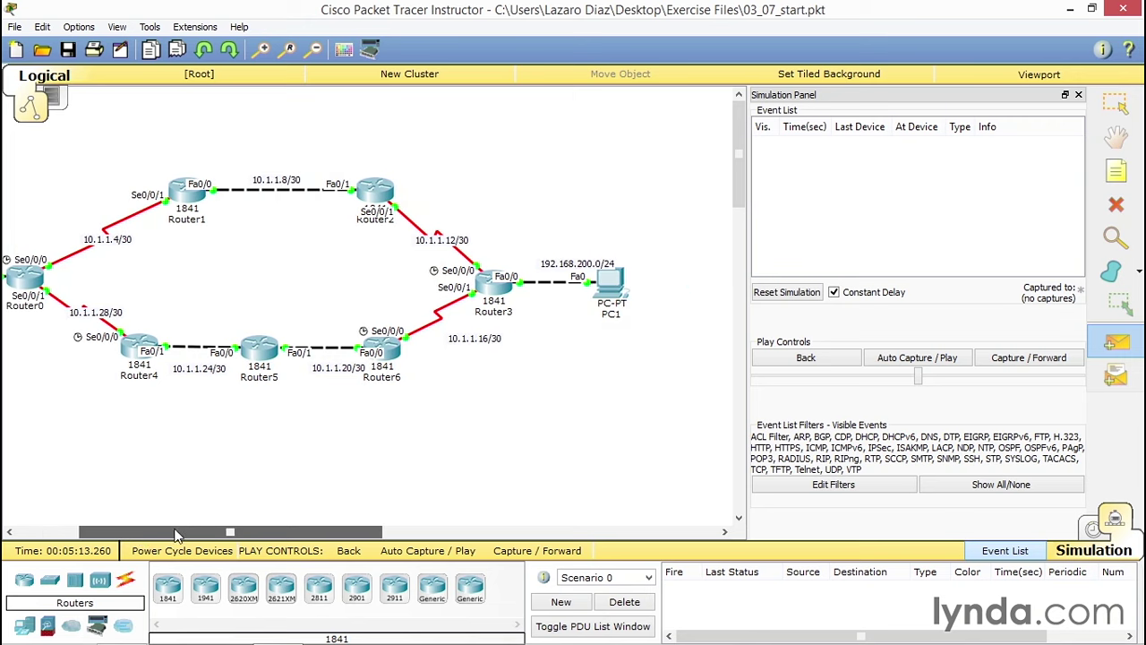
# Step: Target the ping at PC1, play it along the lower Router4–Router5 path, then delete the scenario
pyautogui.click(614, 285)
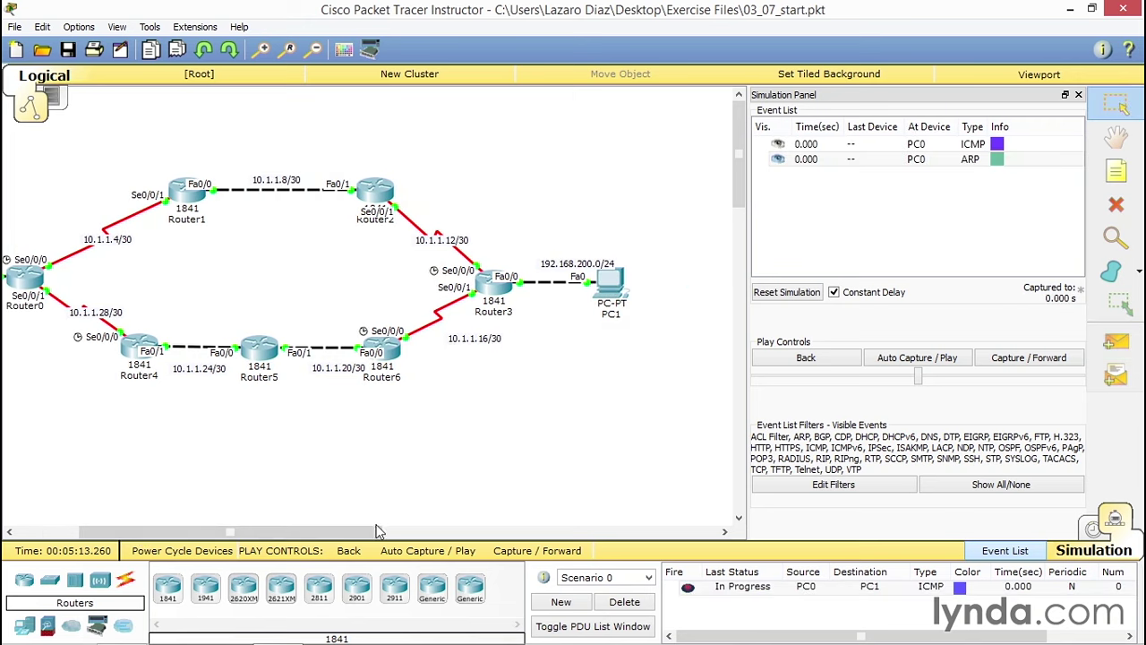
pyautogui.moveTo(379, 532); pyautogui.dragTo(335, 538)
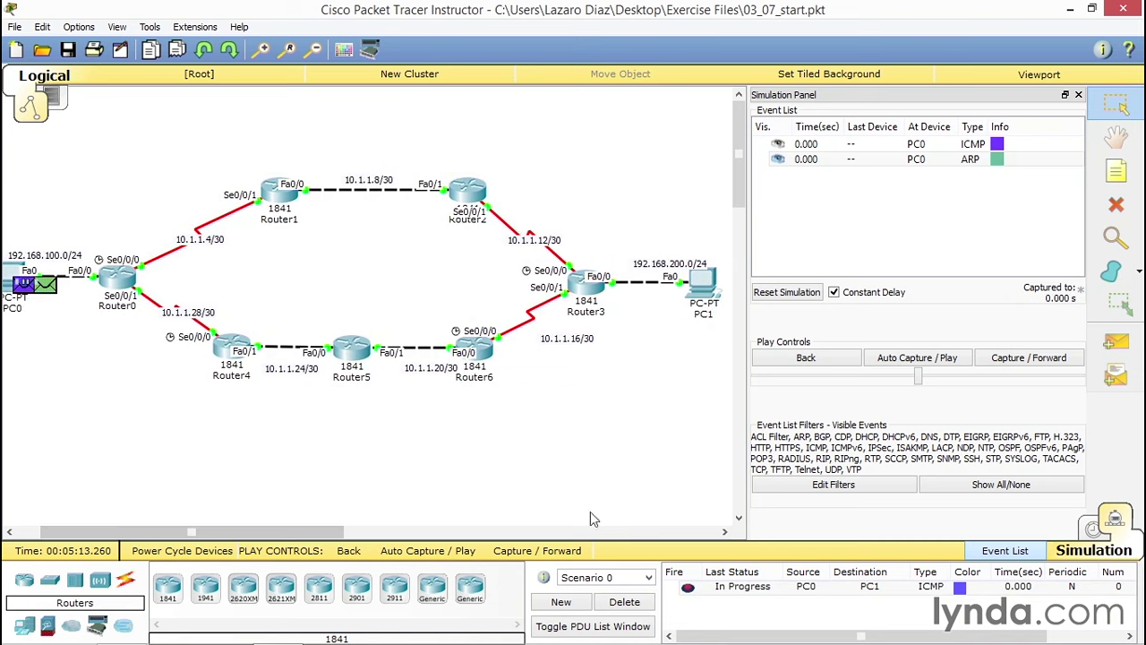
pyautogui.click(999, 163)
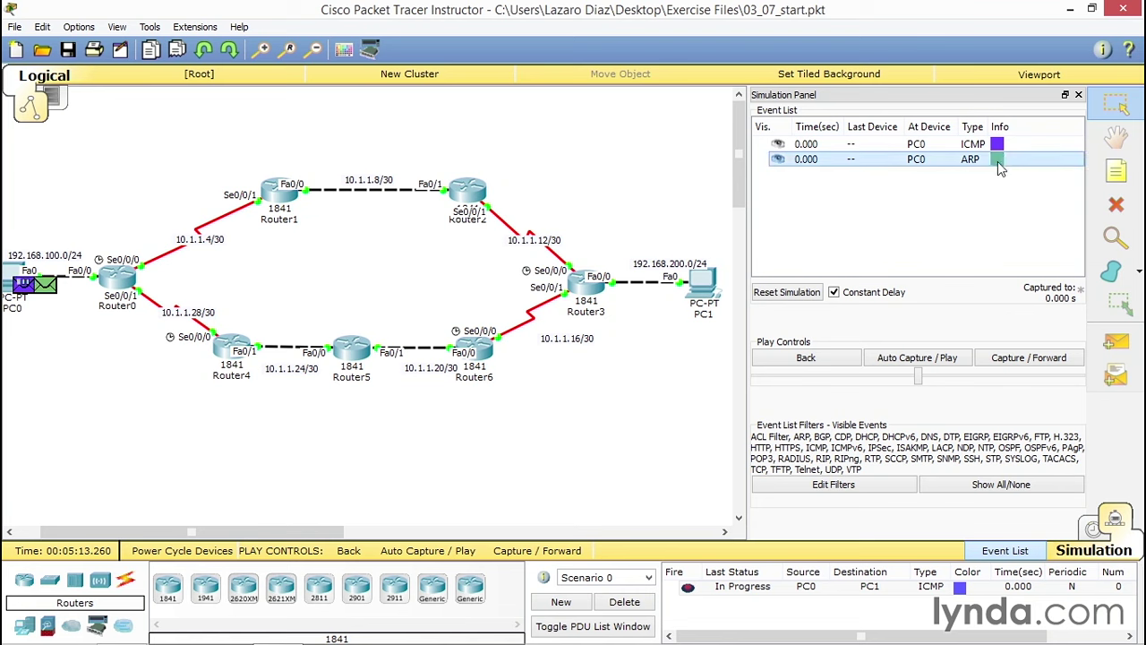
pyautogui.click(931, 362)
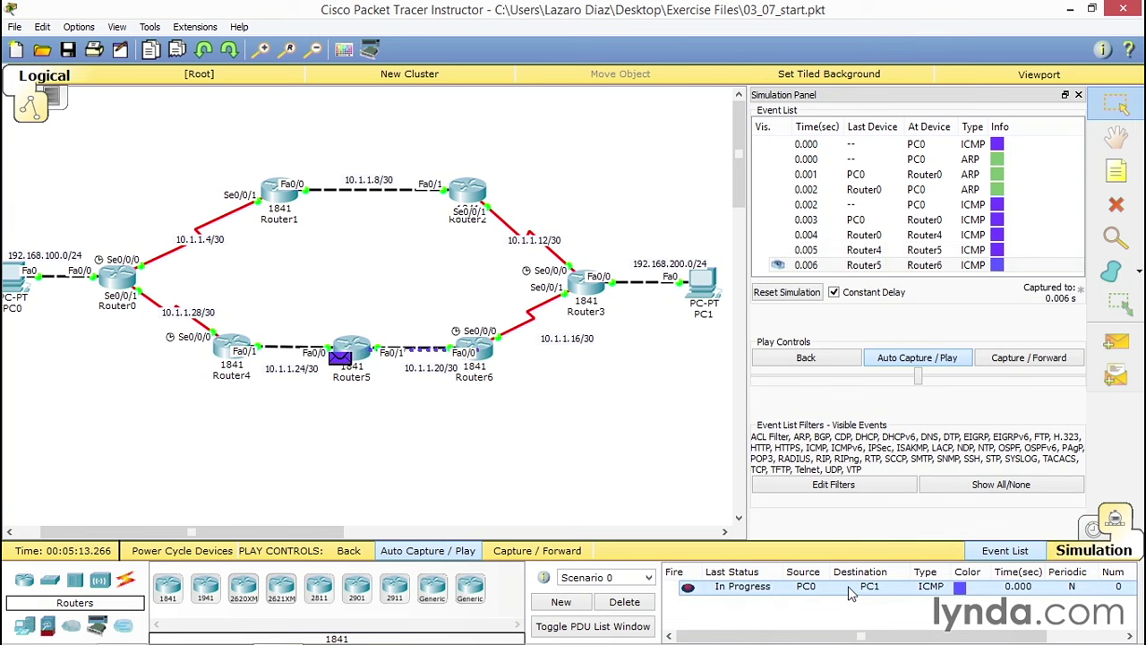
pyautogui.click(631, 614)
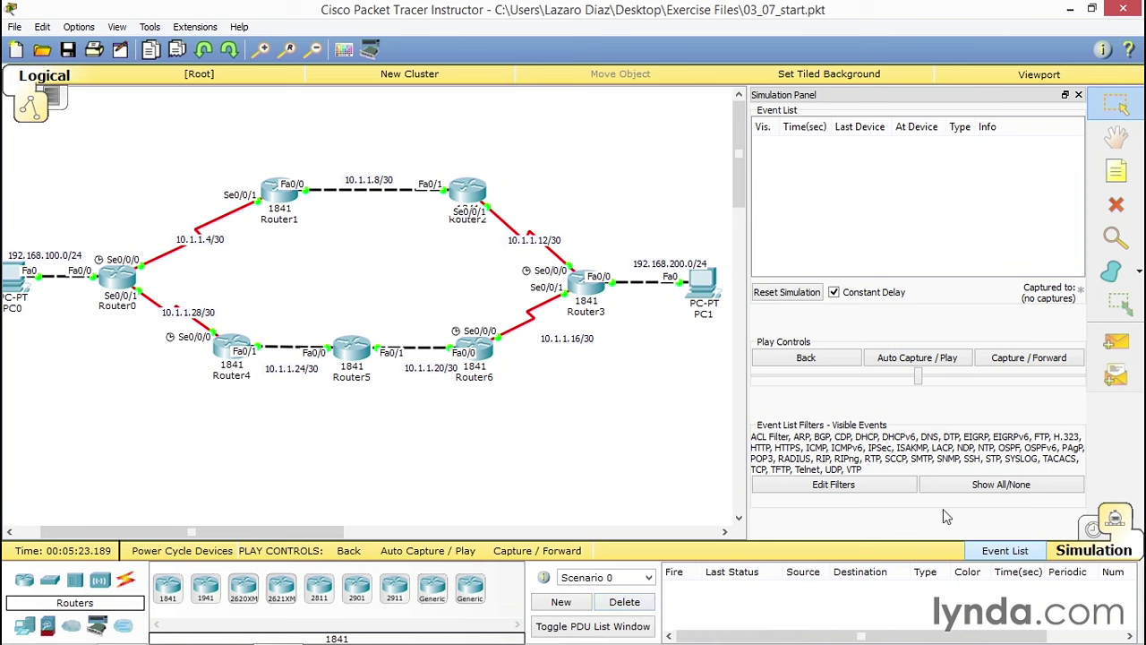
# Step: Back in realtime mode, open Router0's window and move and widen it beside the topology
pyautogui.click(1094, 530)
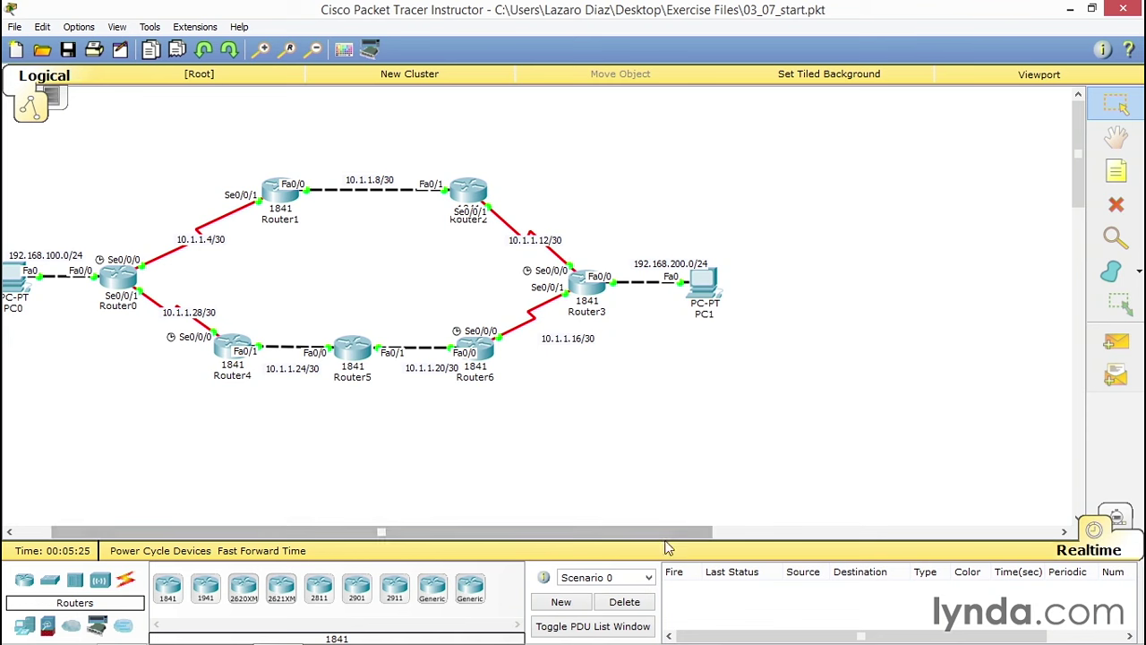
pyautogui.moveTo(671, 530); pyautogui.dragTo(598, 533)
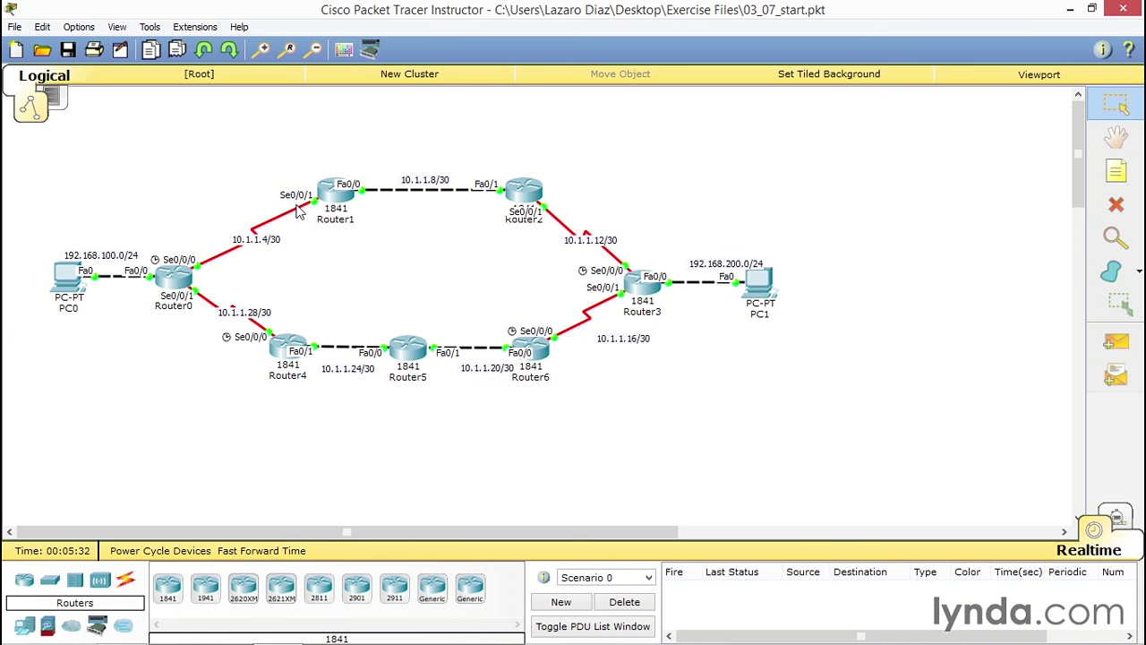
pyautogui.click(172, 280)
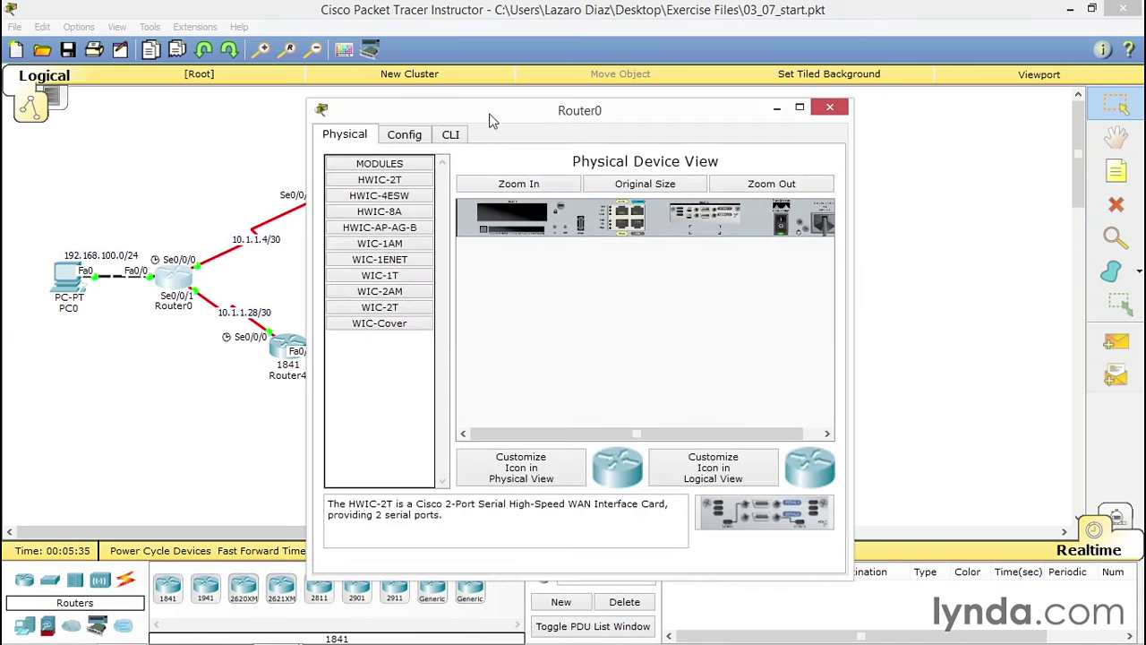
pyautogui.moveTo(493, 112); pyautogui.dragTo(536, 82)
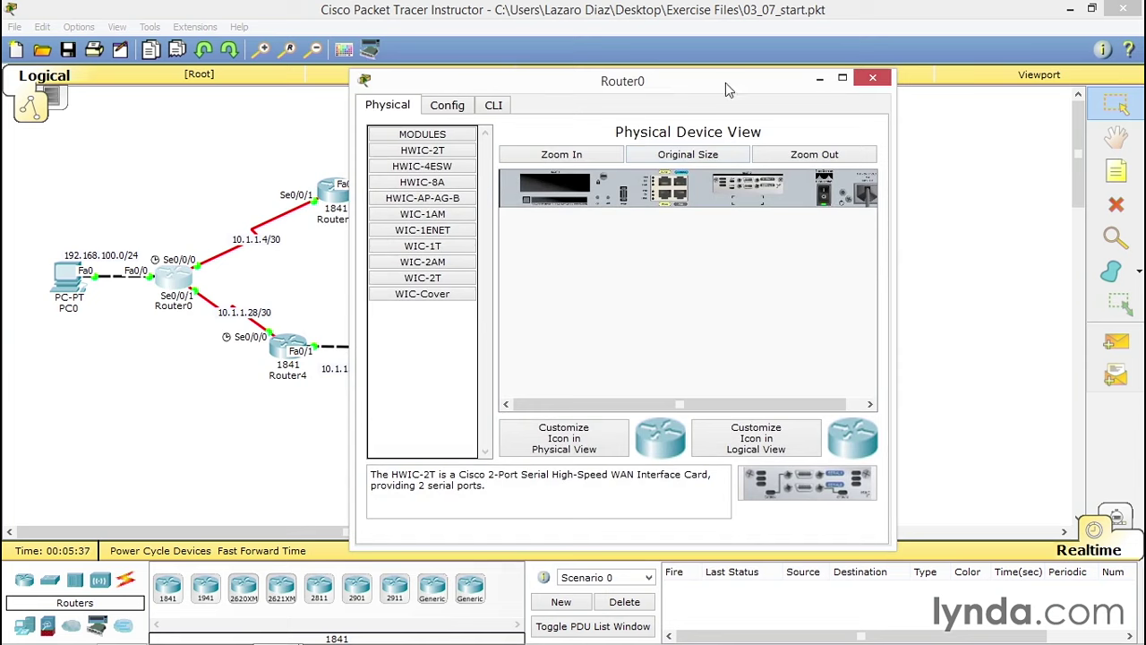
pyautogui.moveTo(725, 81); pyautogui.dragTo(718, 21)
pyautogui.moveTo(887, 166); pyautogui.dragTo(1139, 167)
# Step: In Router0's CLI, enter config mode and set Serial0/0/0 bandwidth to 10000000
pyautogui.click(489, 44)
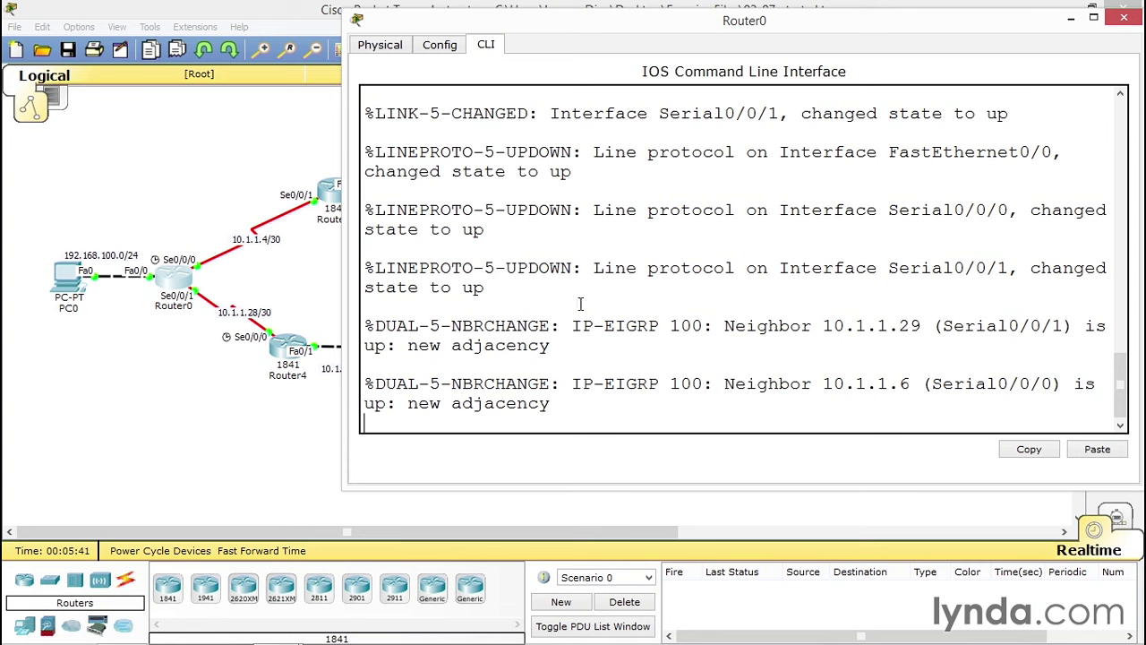
pyautogui.press('Return')
pyautogui.press('Return')
pyautogui.press('Return')
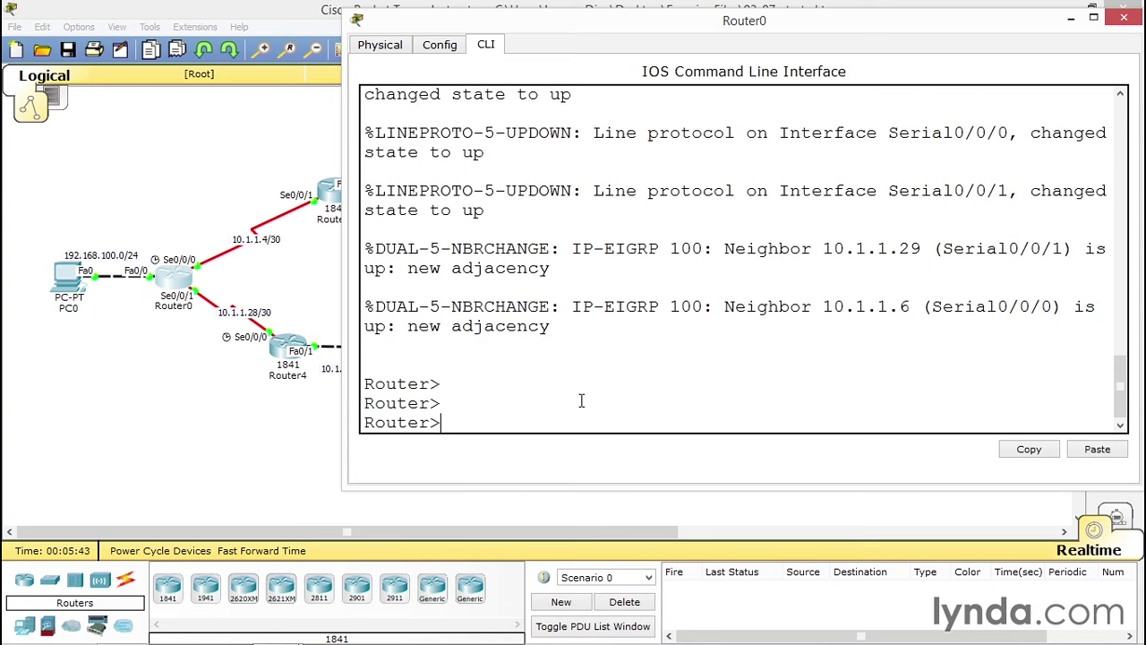
pyautogui.write('en')
pyautogui.press('Return')
pyautogui.write('config t')
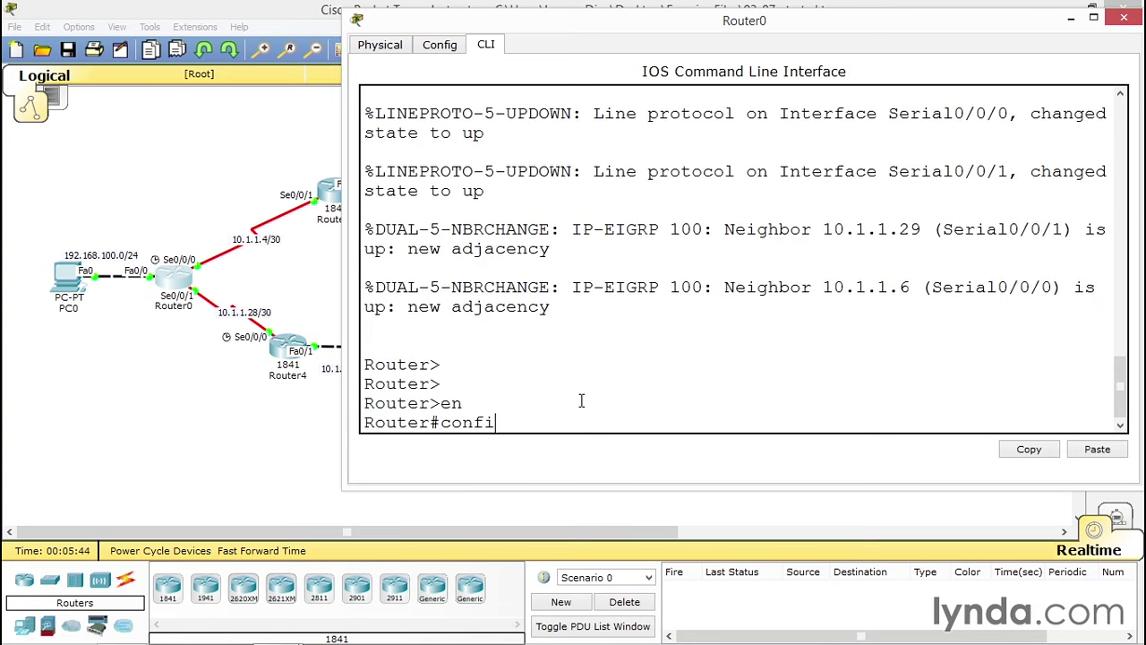
pyautogui.press('Return')
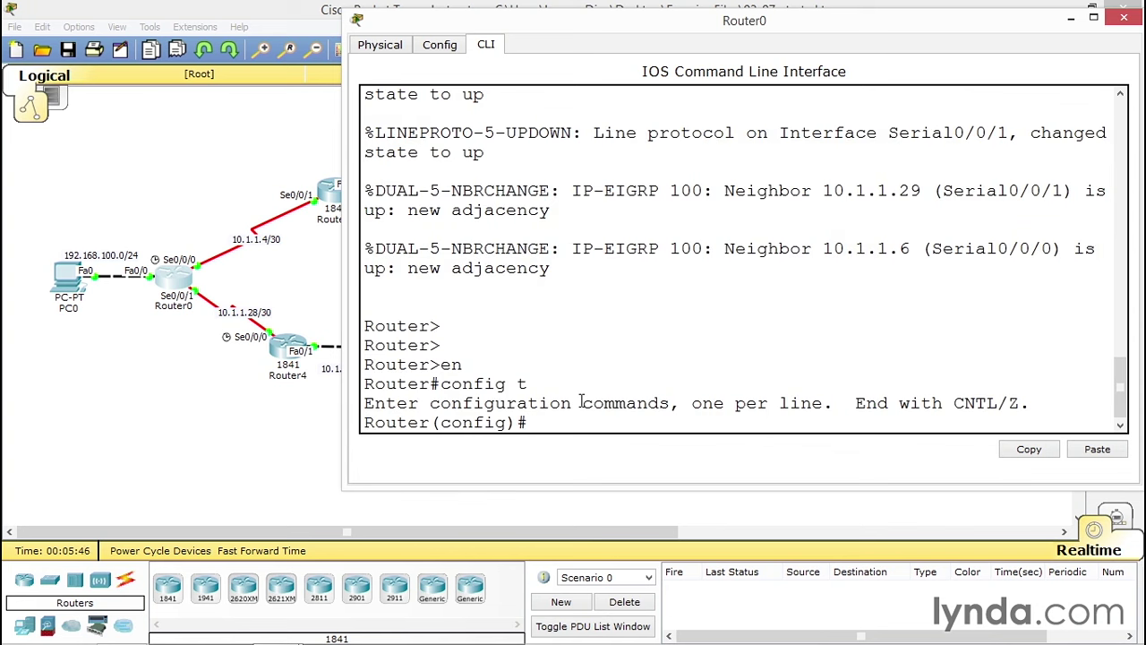
pyautogui.write('int s0/0/0')
pyautogui.press('Return')
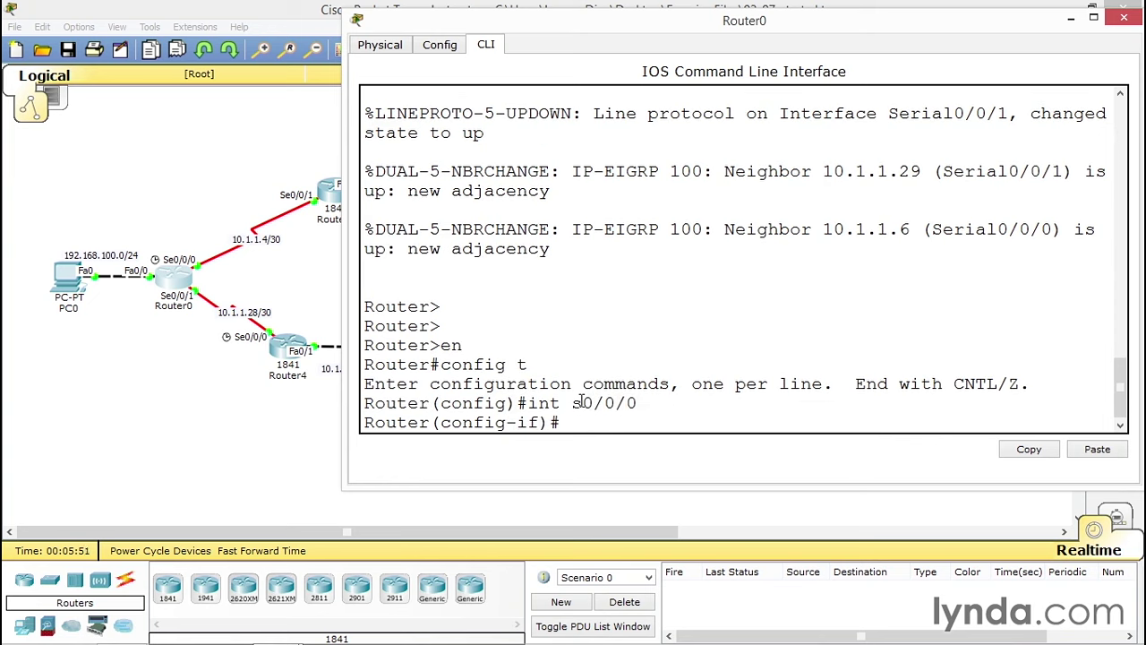
pyautogui.write('bandwidth 10000000')
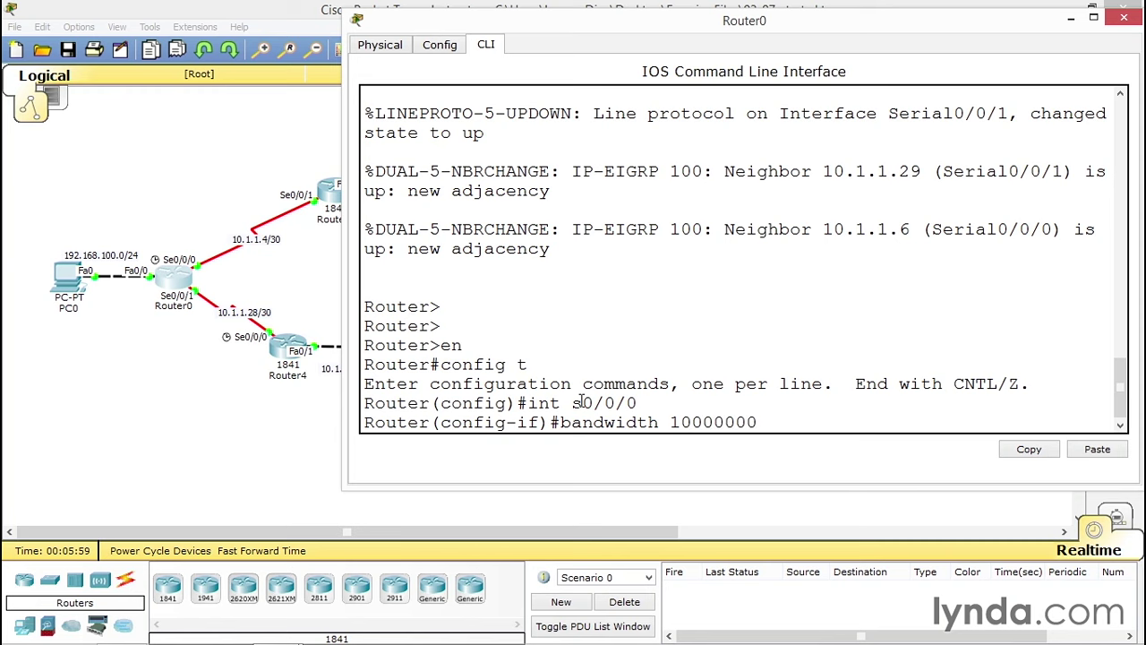
pyautogui.press('Return')
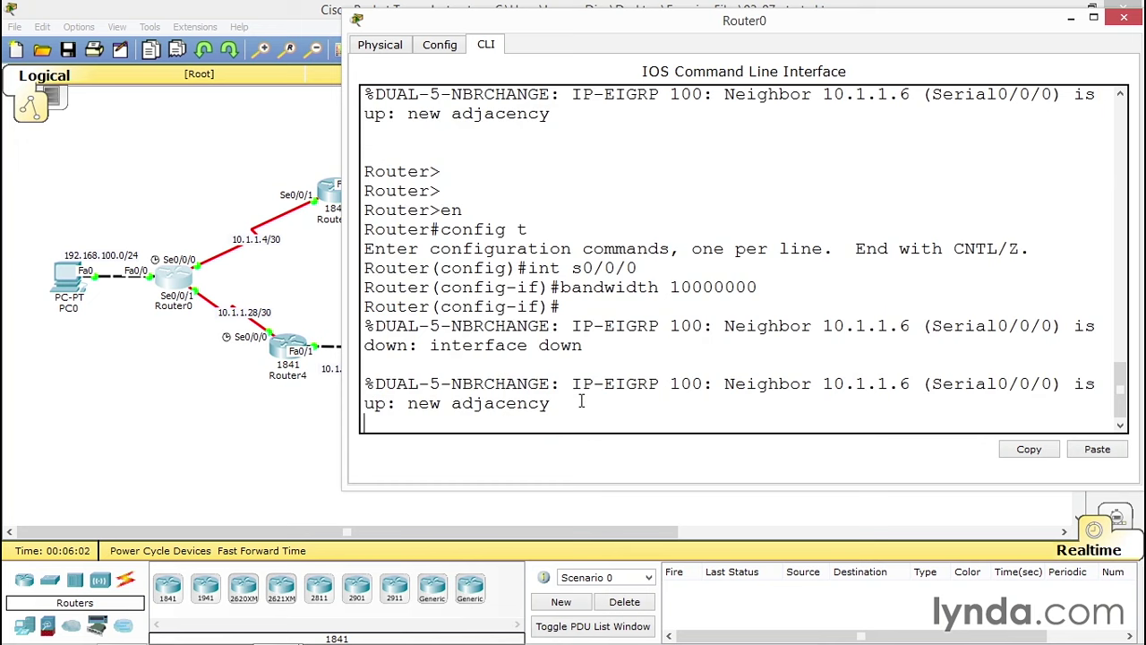
pyautogui.press('Return')
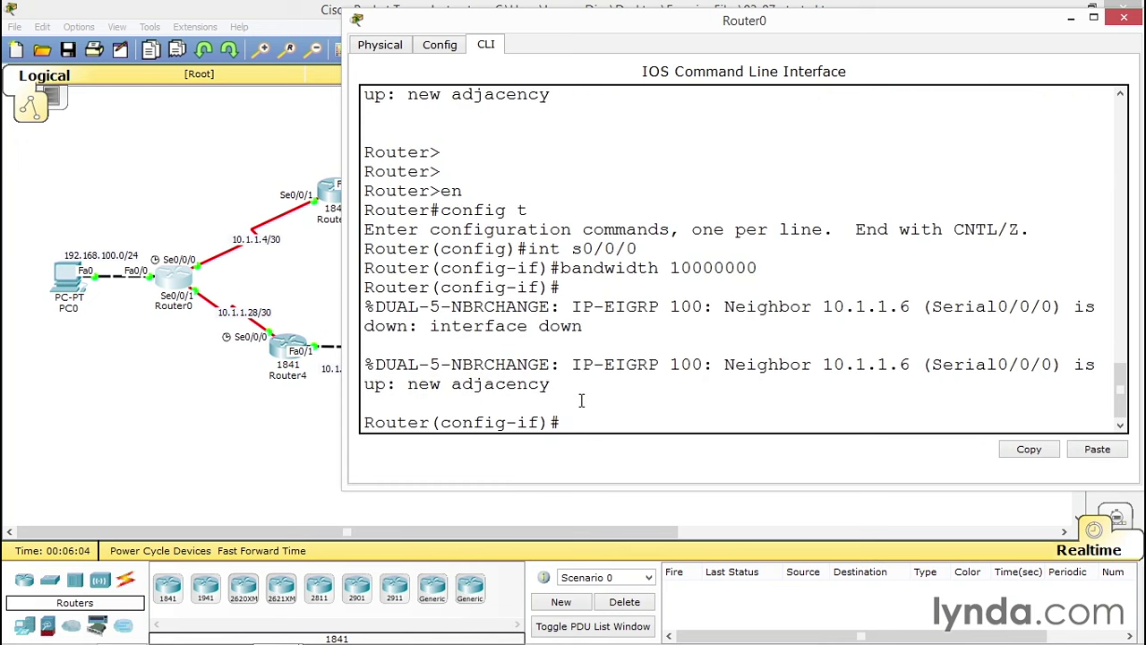
# Step: Set Router0's Serial0/0/1 bandwidth to 64
pyautogui.write('int s0/0/0')
pyautogui.press('BackSpace')
pyautogui.write('1')
pyautogui.press('Return')
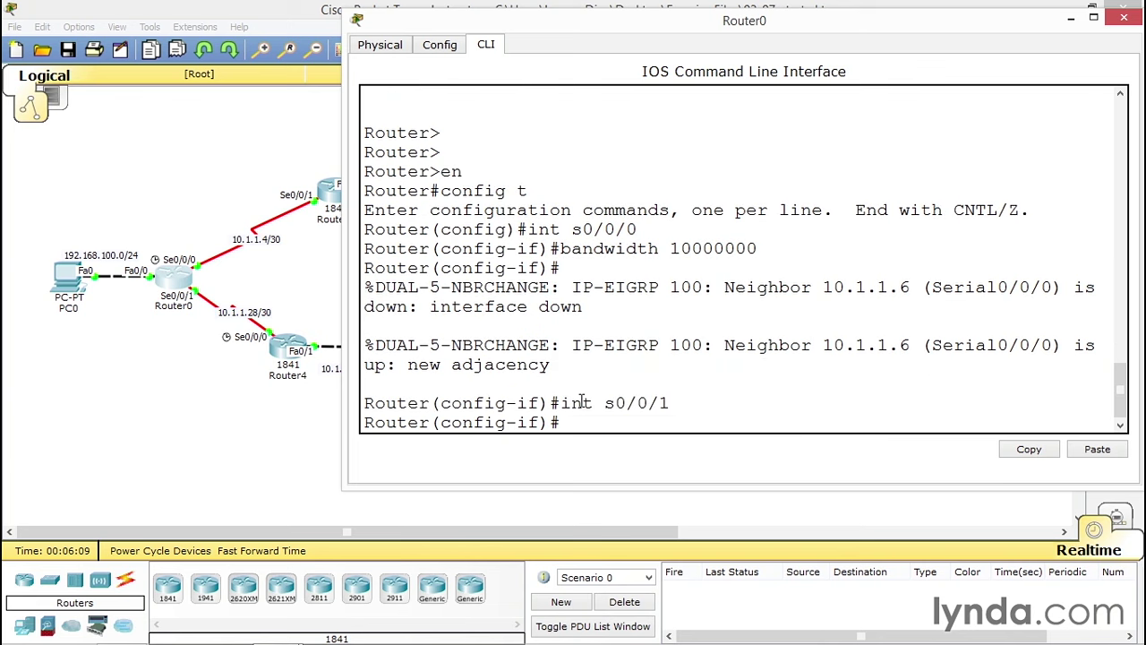
pyautogui.write('bandwidth')
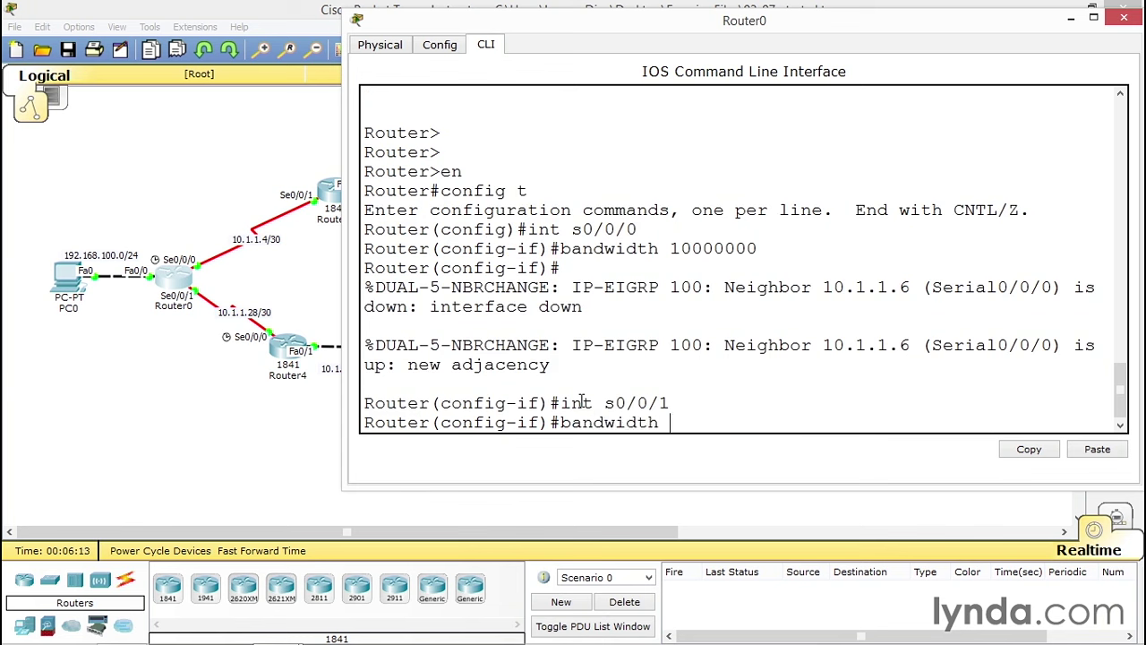
pyautogui.write(' 64')
pyautogui.press('Return')
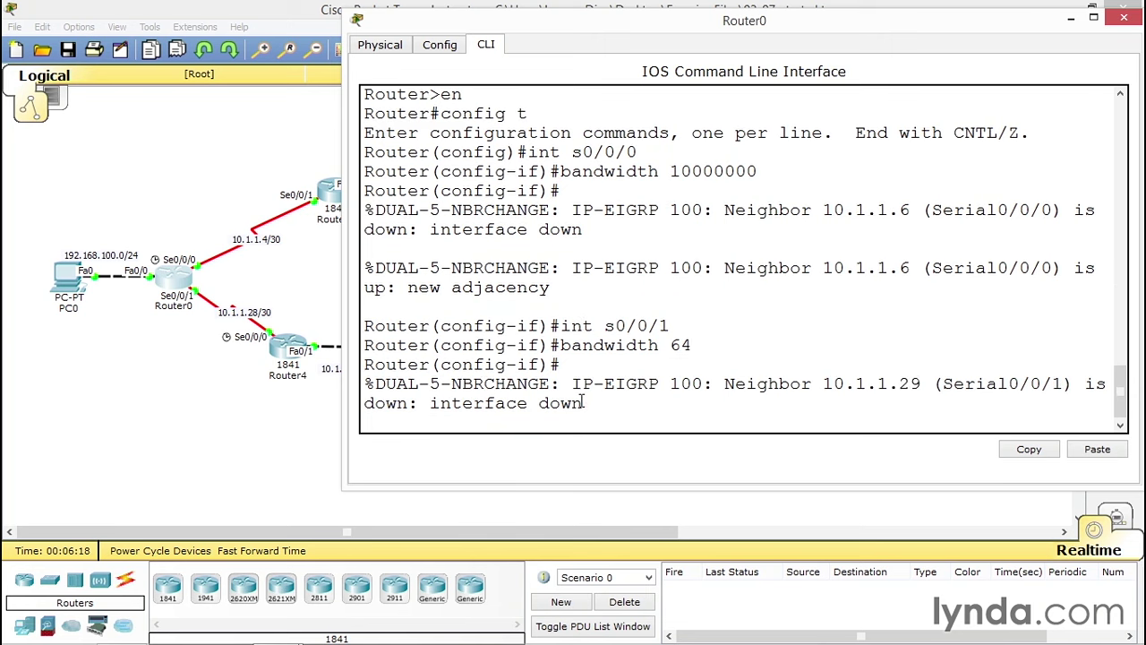
pyautogui.press('Return')
pyautogui.press('Return')
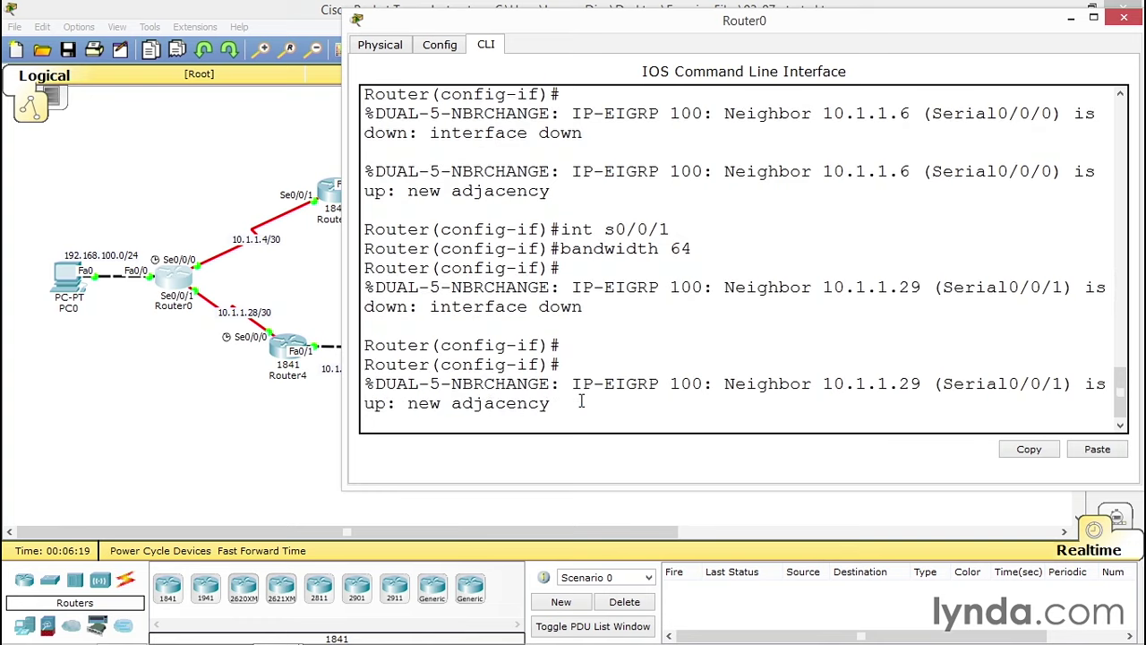
# Step: Save Router0's running configuration with 'do wr'
pyautogui.press('Return')
pyautogui.press('Return')
pyautogui.write('do wr')
pyautogui.press('Return')
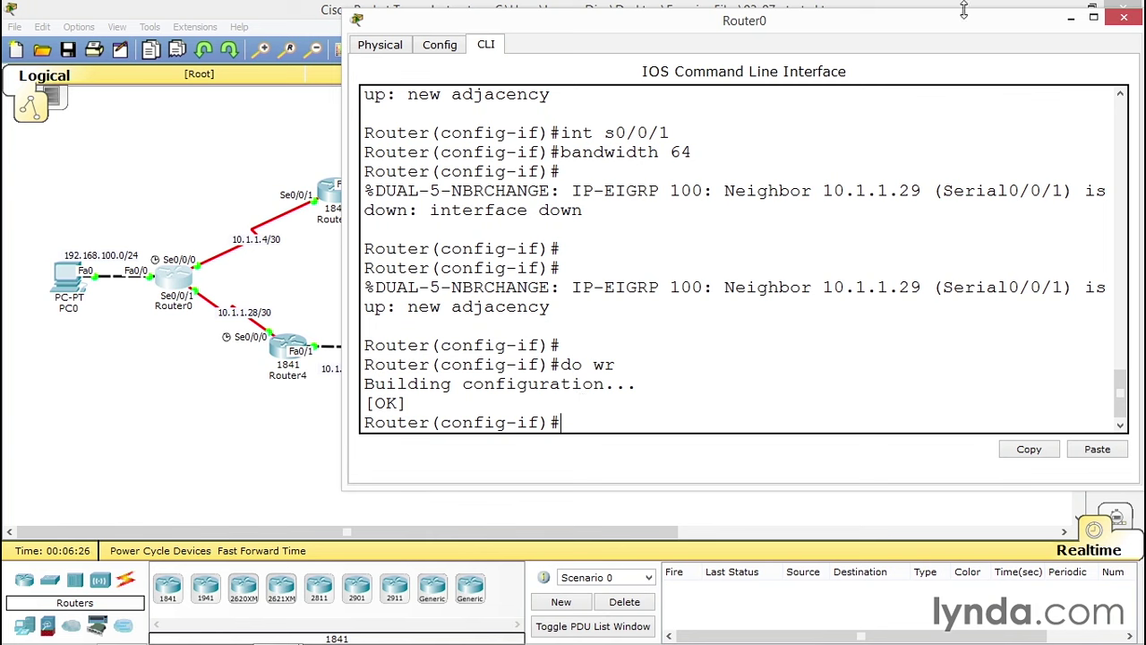
# Step: Hide Router0's window, switch to simulation mode and start a simple PDU from PC0
pyautogui.click(1070, 20)
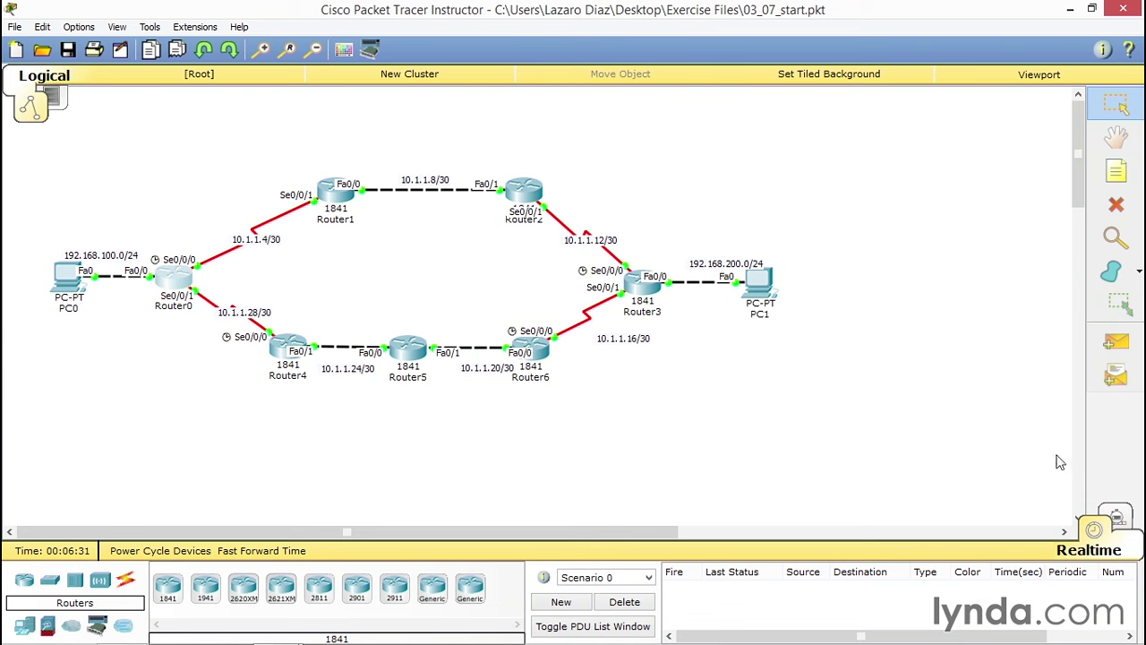
pyautogui.click(1123, 528)
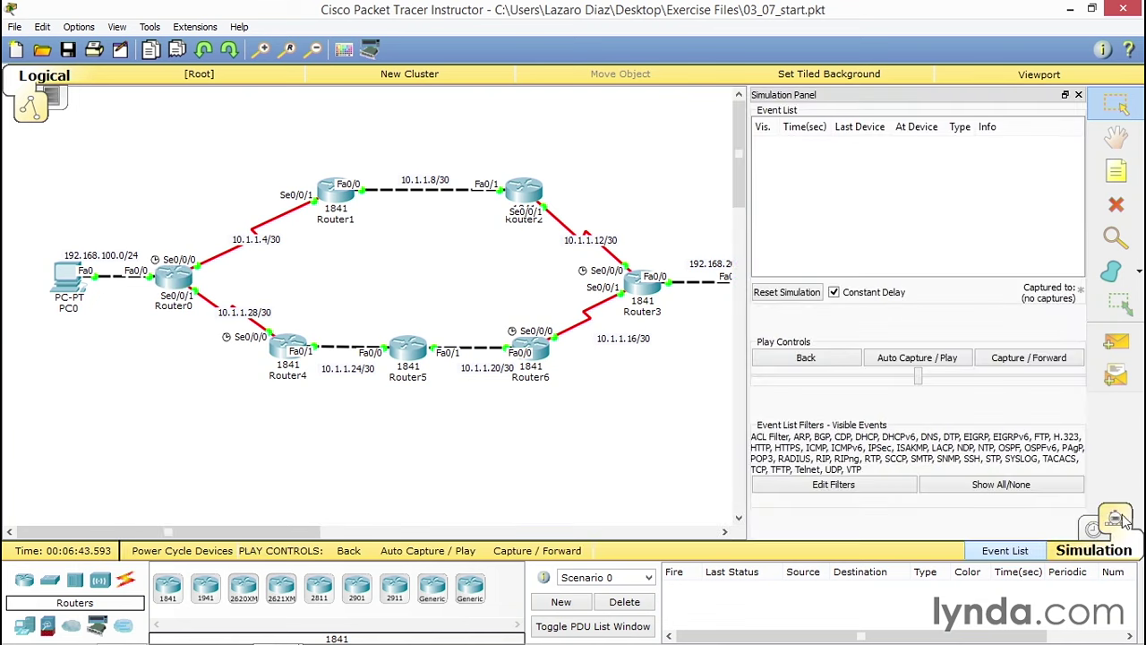
pyautogui.click(1114, 343)
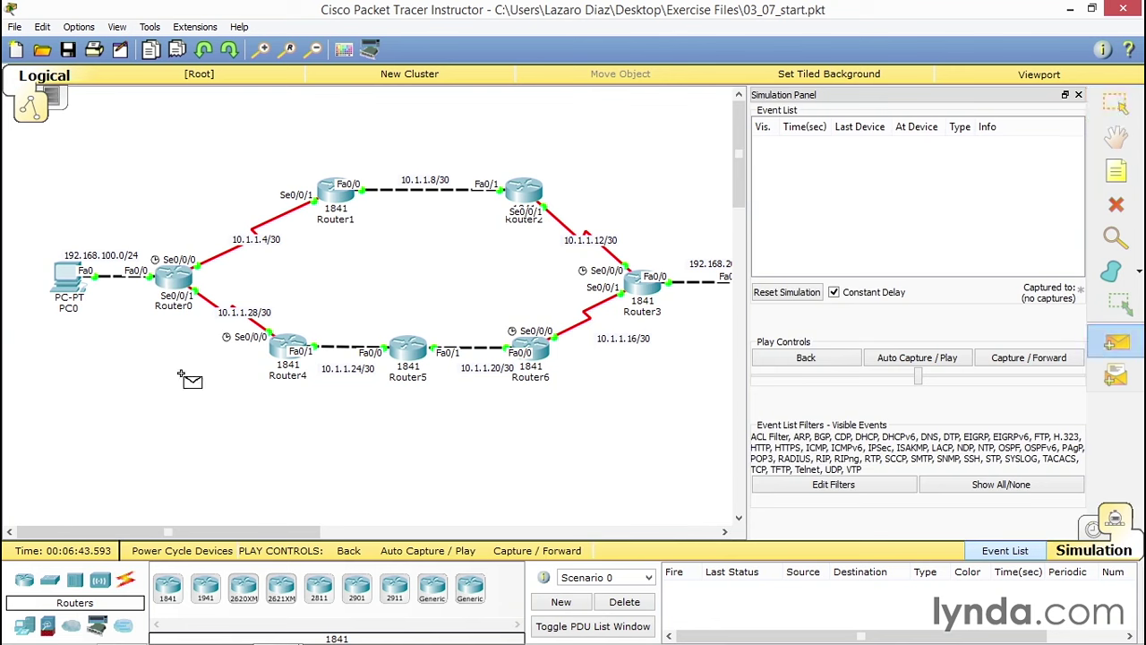
pyautogui.click(68, 276)
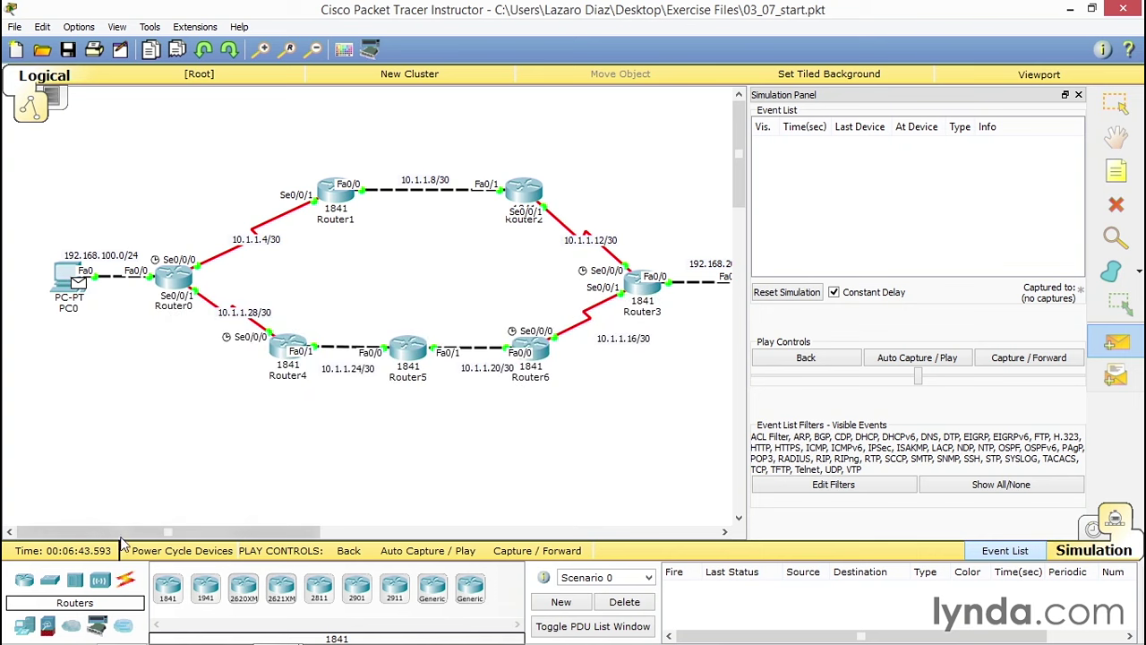
pyautogui.moveTo(117, 530); pyautogui.dragTo(193, 528)
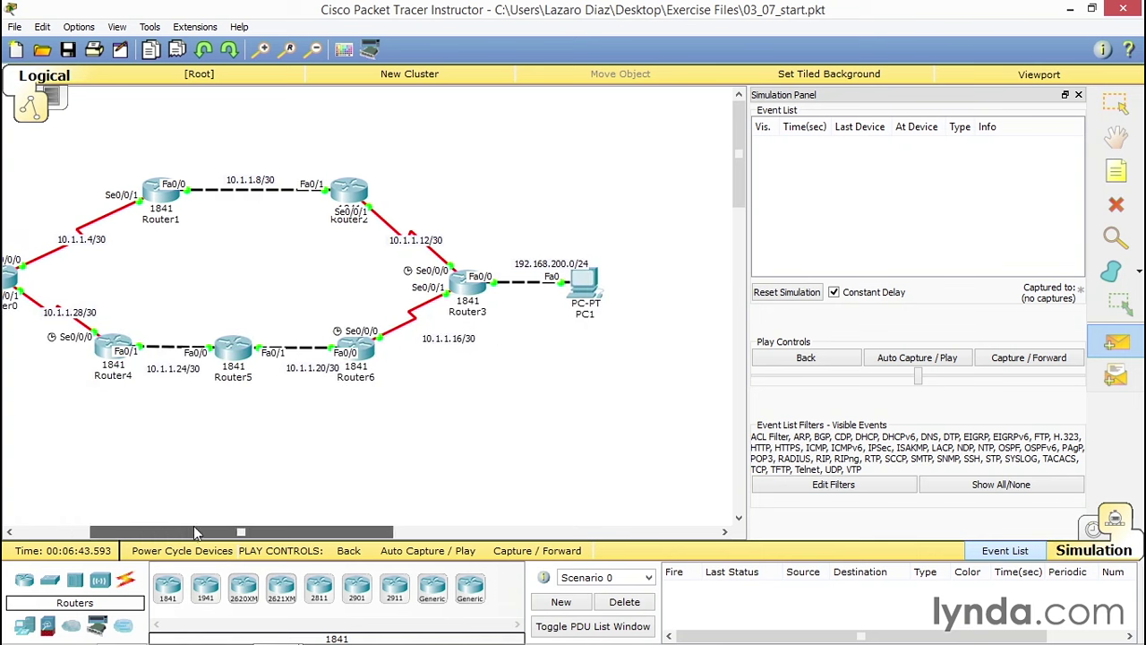
# Step: Send the ping to PC1, watch it take the upper Router1–Router2 path, then delete it
pyautogui.click(584, 282)
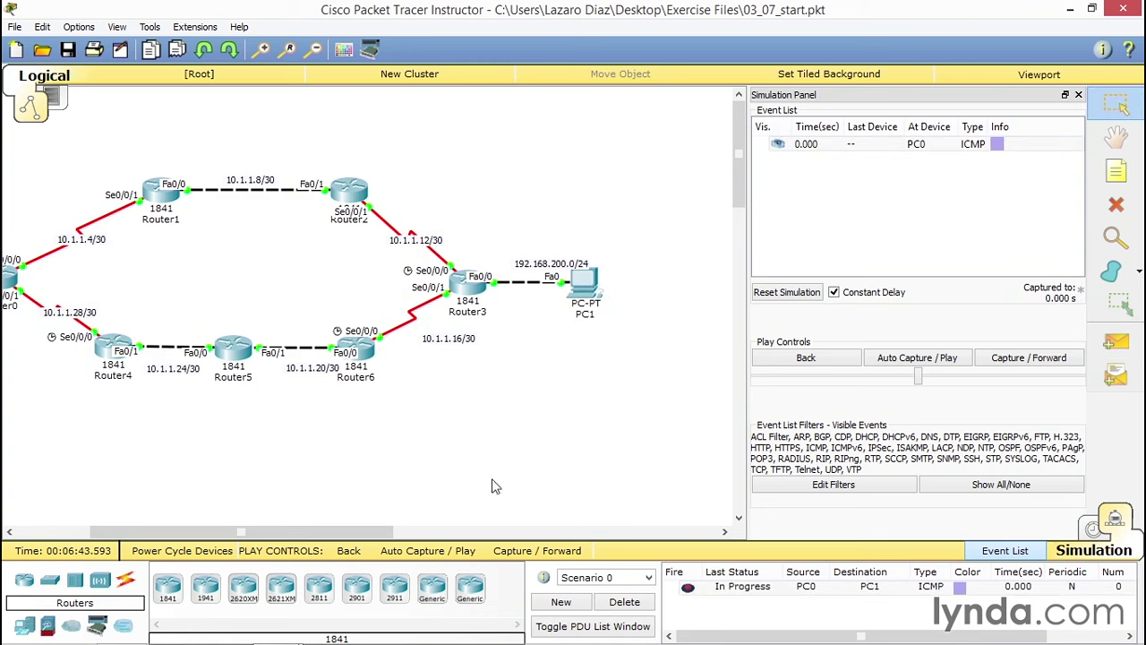
pyautogui.moveTo(380, 530); pyautogui.dragTo(325, 542)
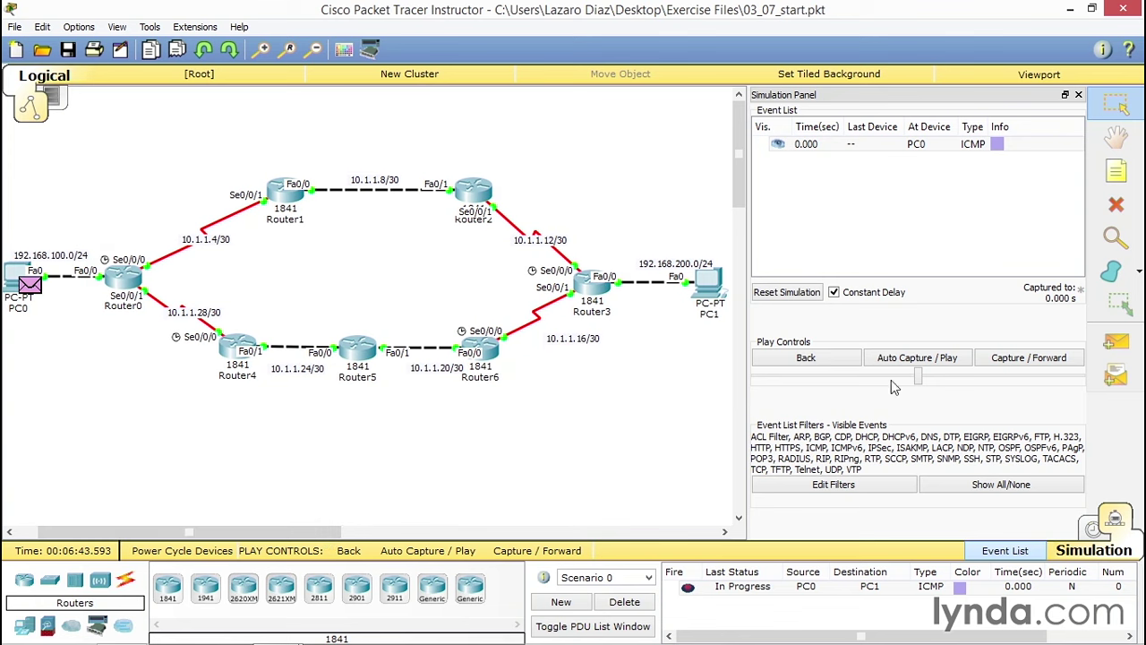
pyautogui.click(949, 360)
pyautogui.click(937, 361)
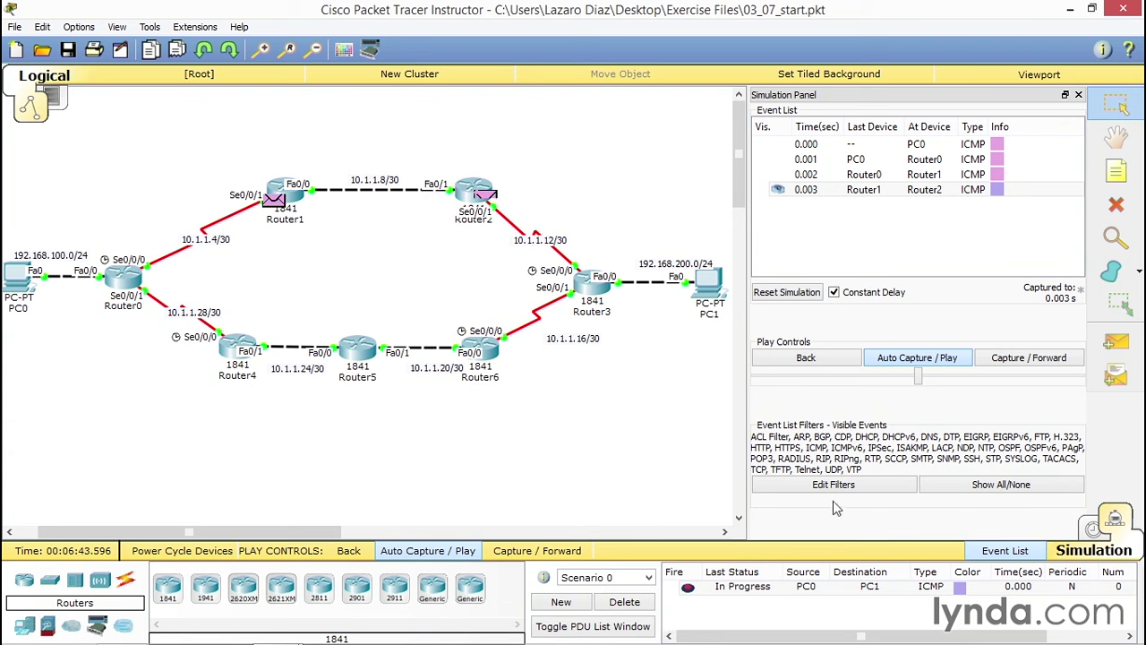
pyautogui.click(939, 588)
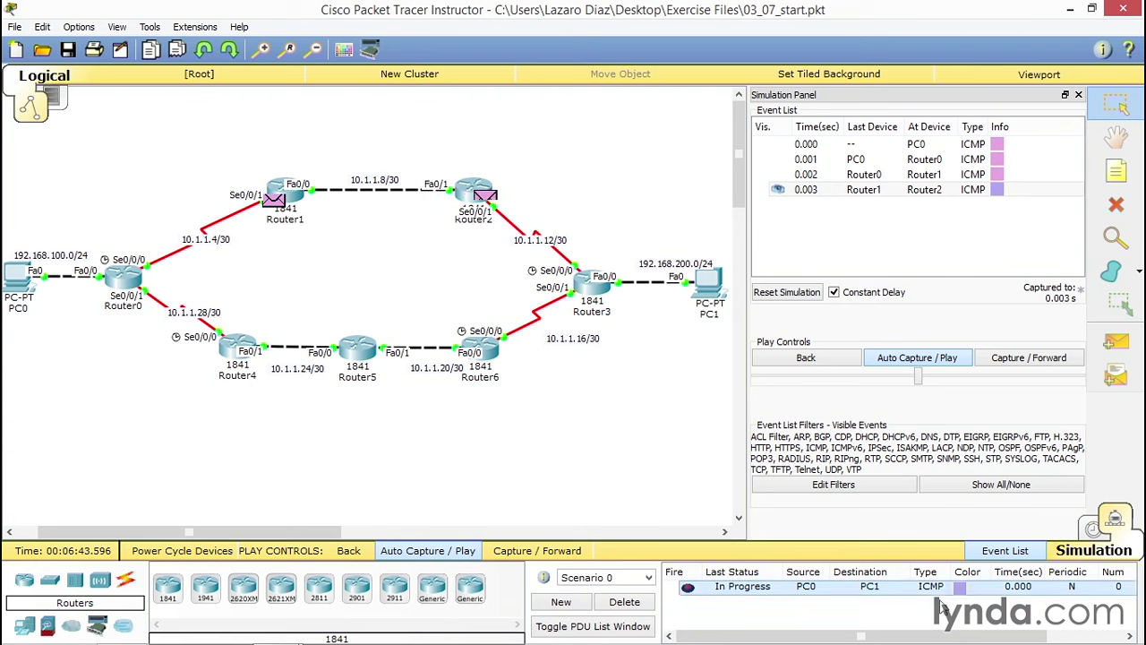
pyautogui.click(634, 608)
# Step: Switch back to realtime mode and scroll to centre the topology
pyautogui.click(1096, 531)
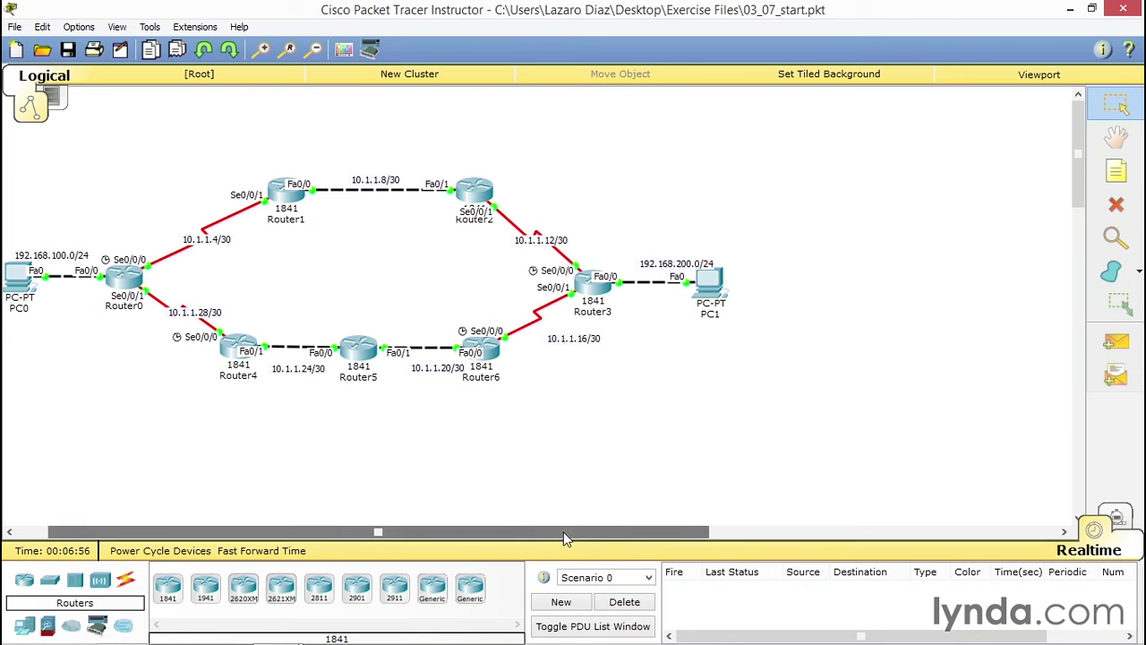
pyautogui.moveTo(564, 537); pyautogui.dragTo(536, 529)
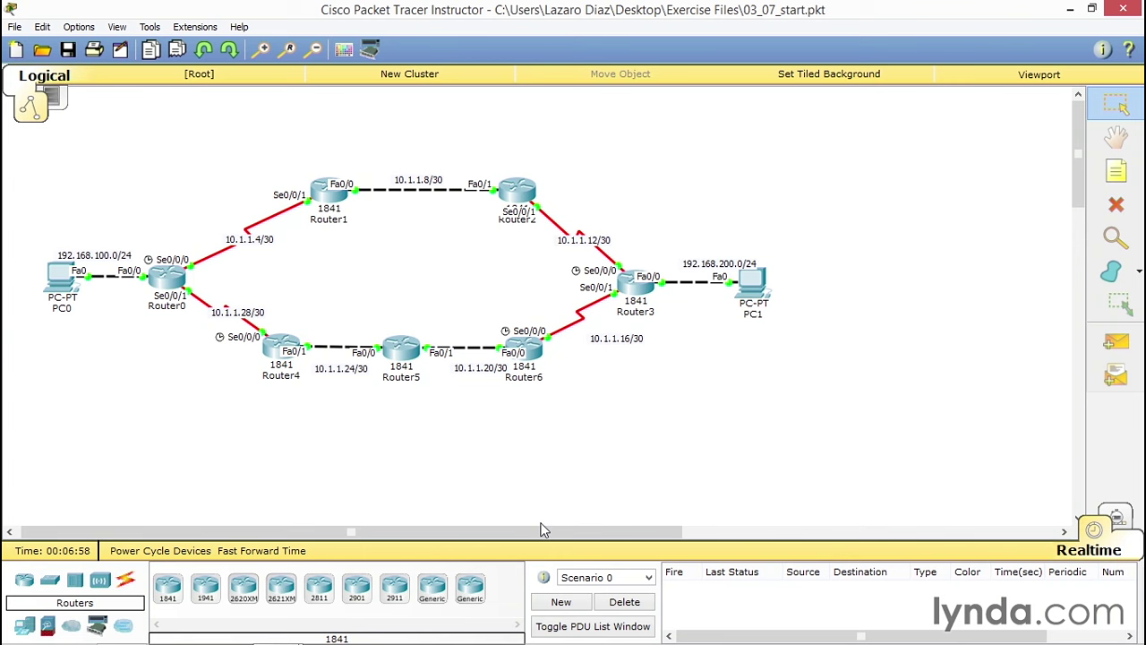